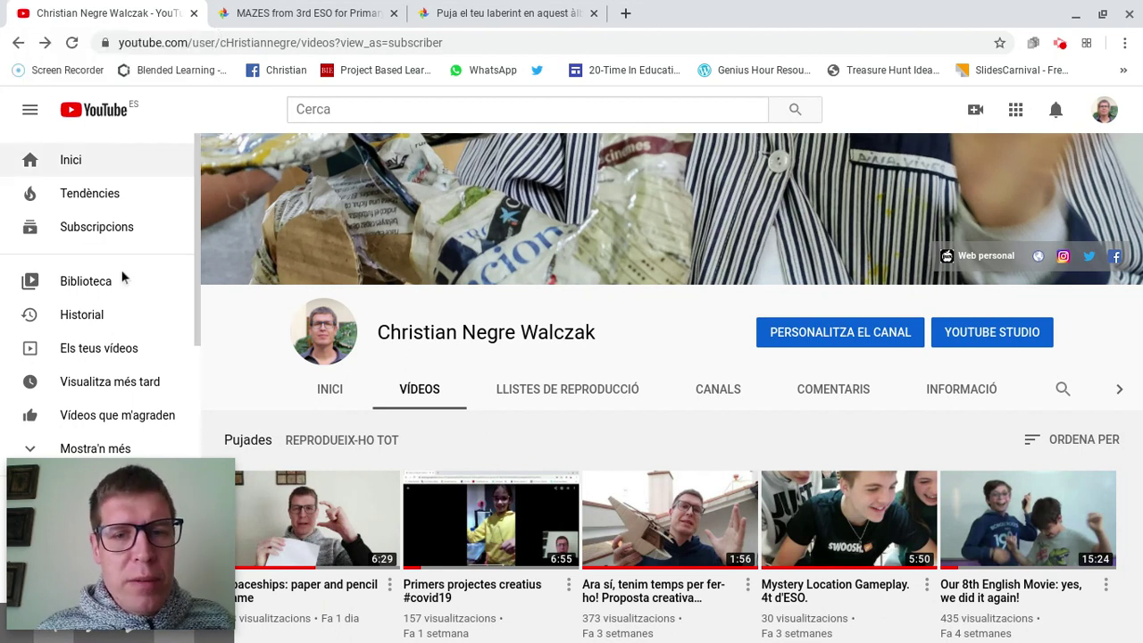
- Look over the uploaded videos on the YouTube channel page
scroll(760, 325, "down", 1)
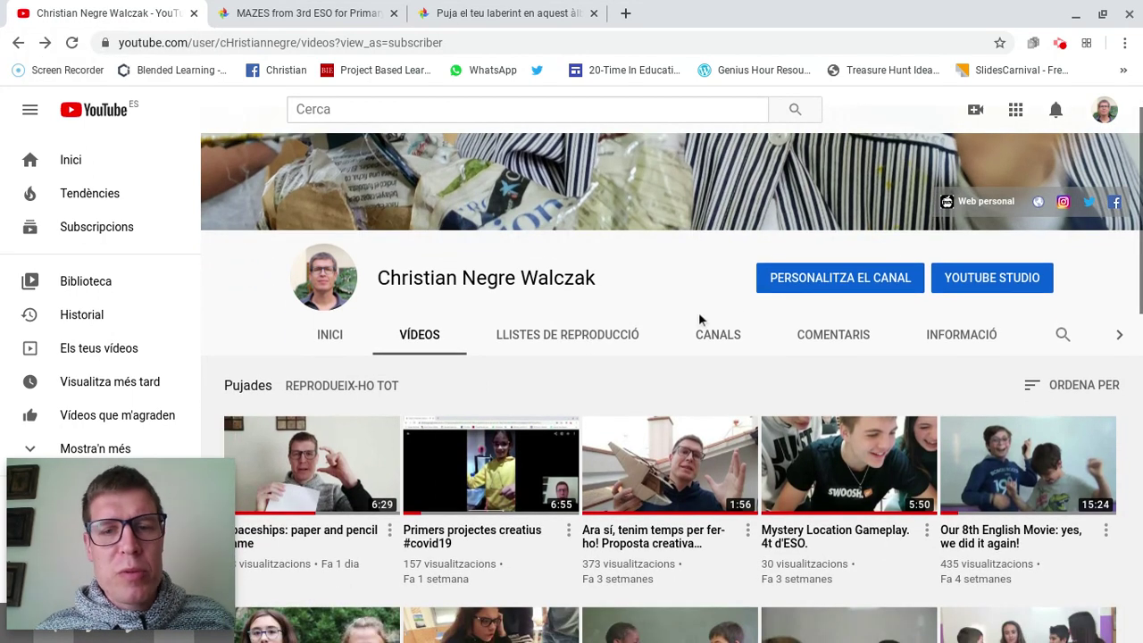
scroll(698, 319, "down", 1)
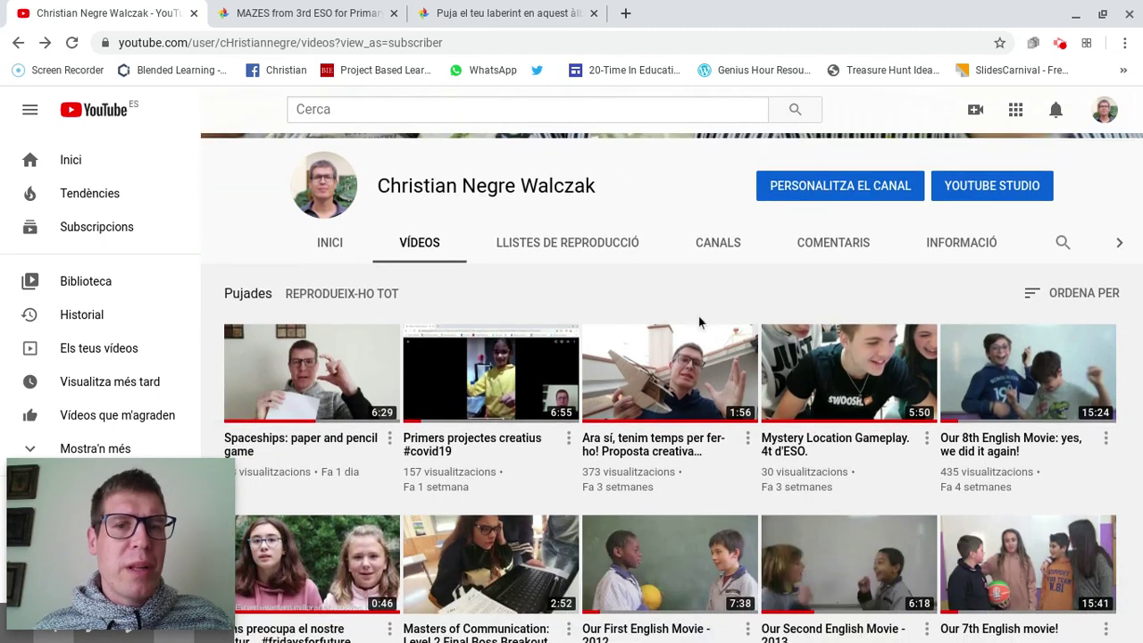
scroll(699, 237, "down", 1)
scroll(699, 237, "up", 2)
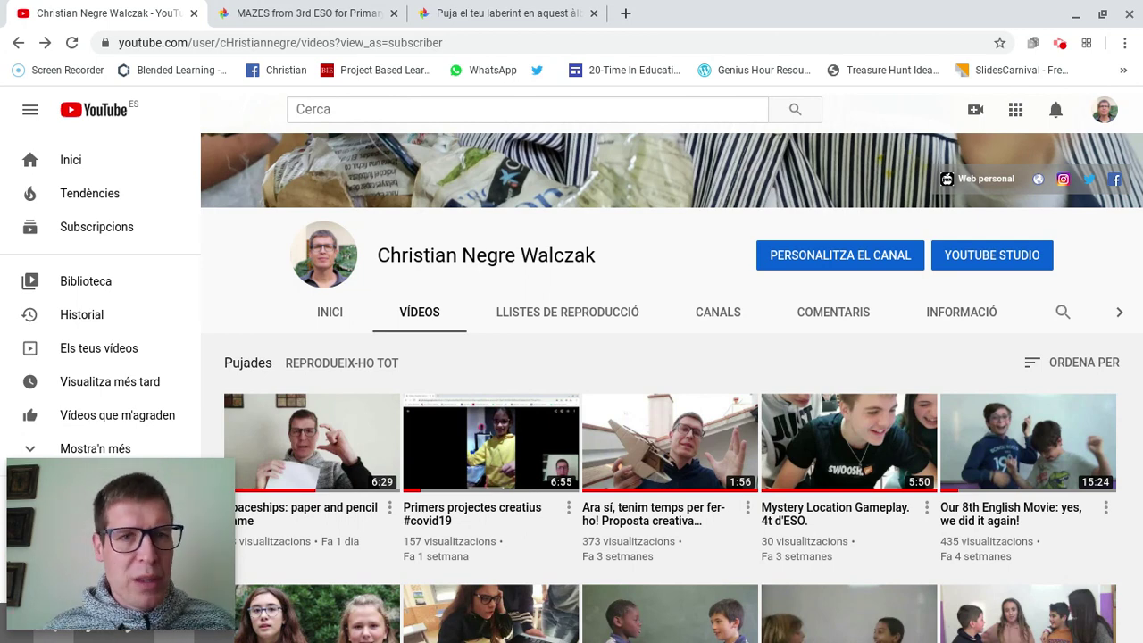
- Switch to the Google Photos album "MAZES from 3rd ESO for Primary (examples by students)" and browse its maze drawings
left_click(238, 7)
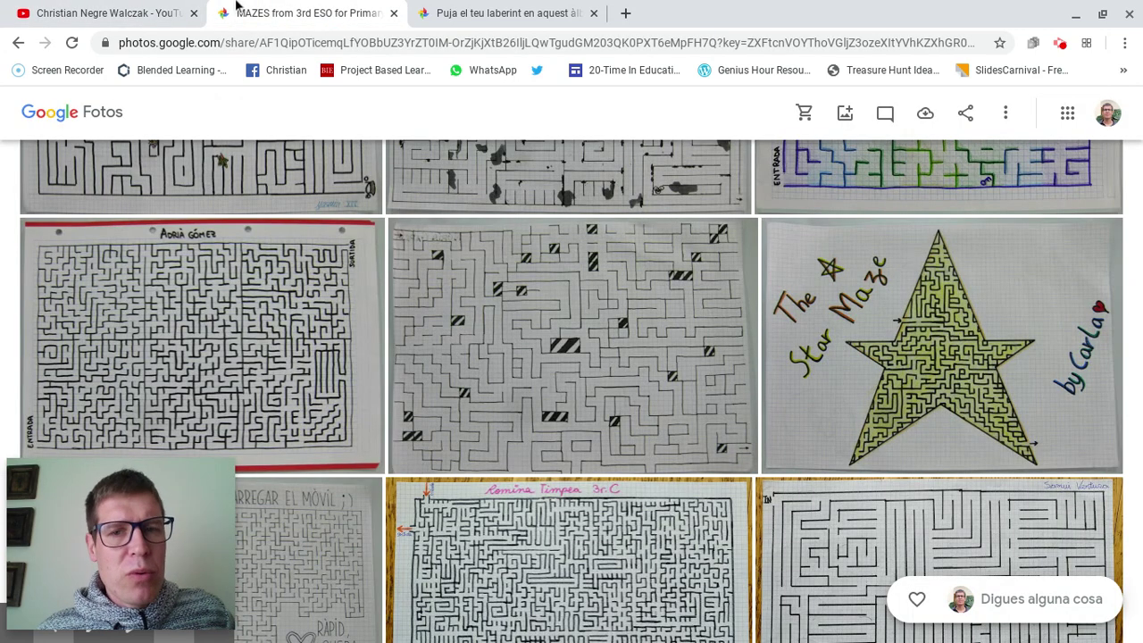
scroll(582, 357, "up", 5)
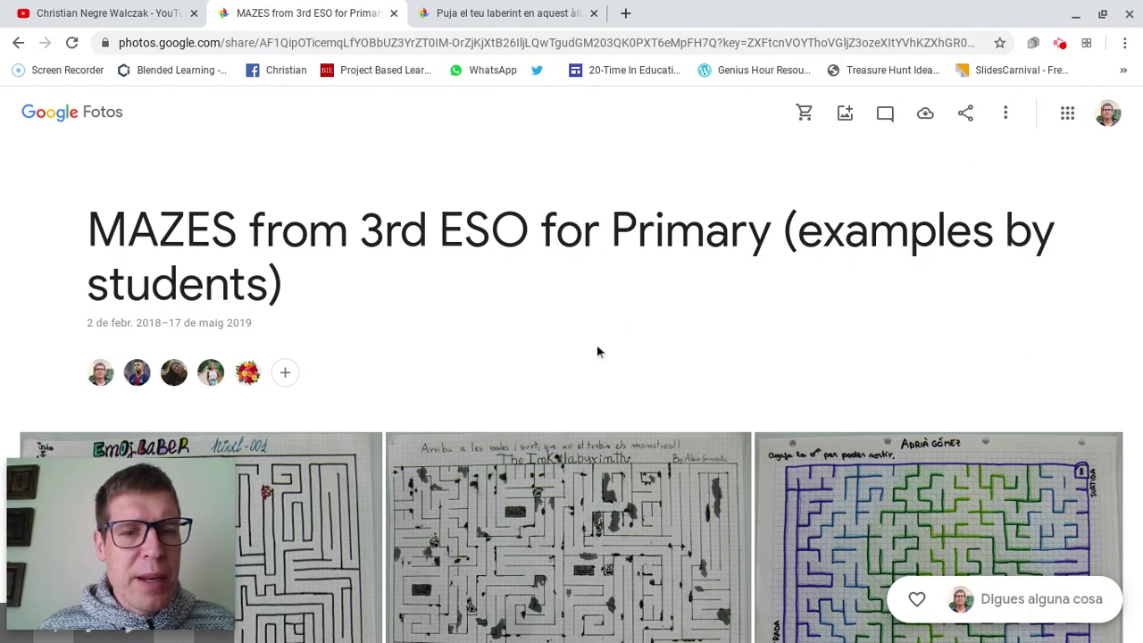
scroll(597, 347, "down", 3)
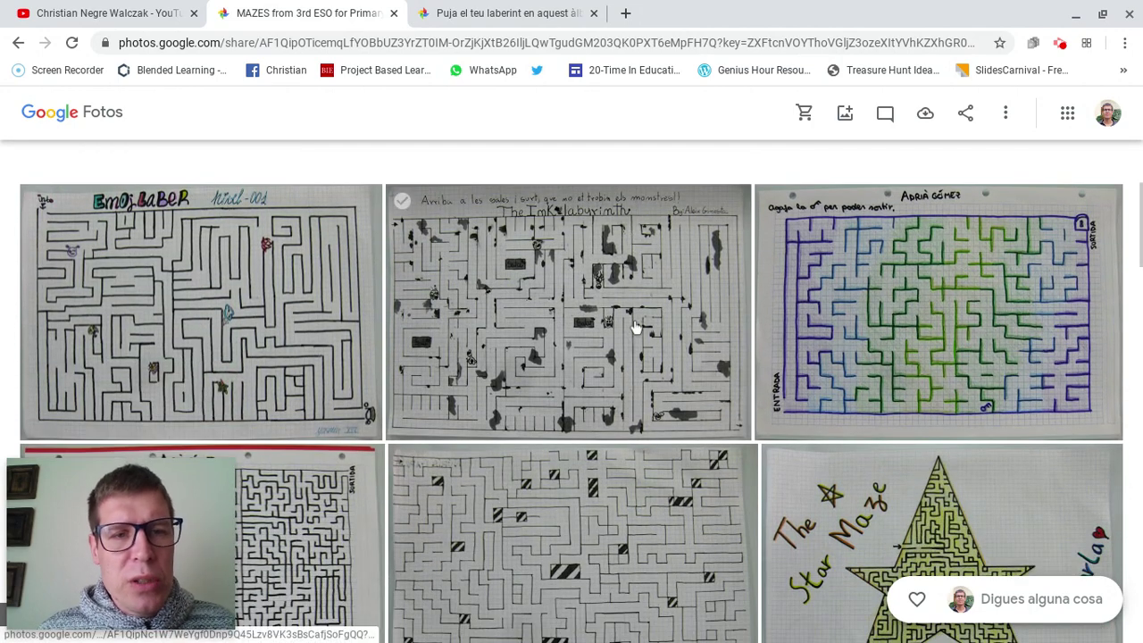
scroll(634, 328, "down", 3)
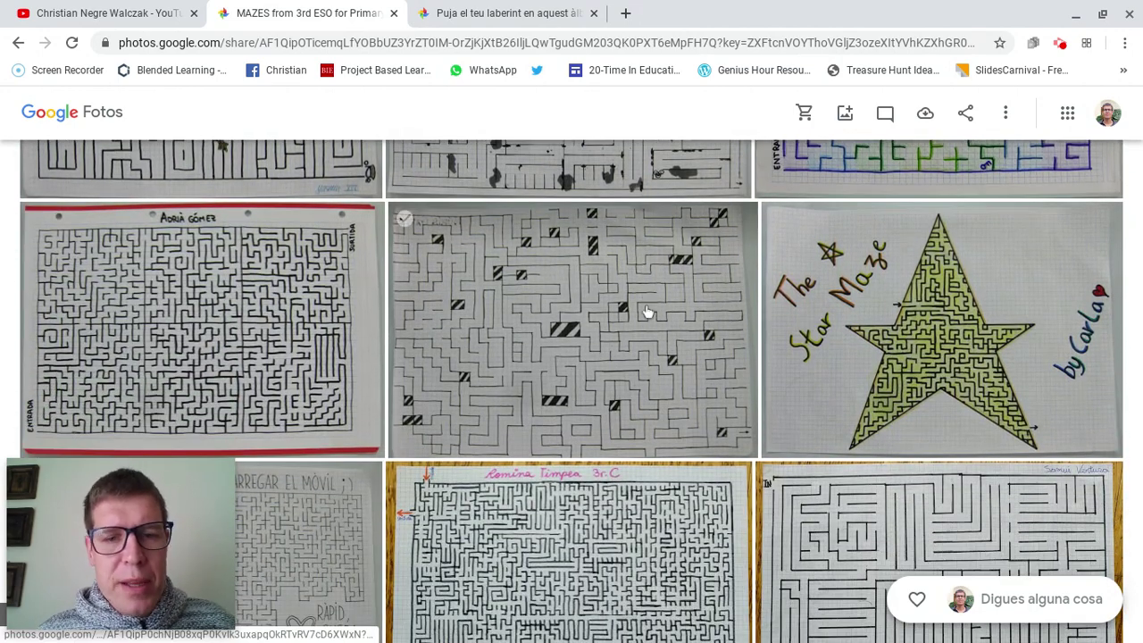
scroll(647, 311, "down", 2)
- View the dense maze with the pink title and the four maze photos after it full size, and return to the album's start
left_click(591, 434)
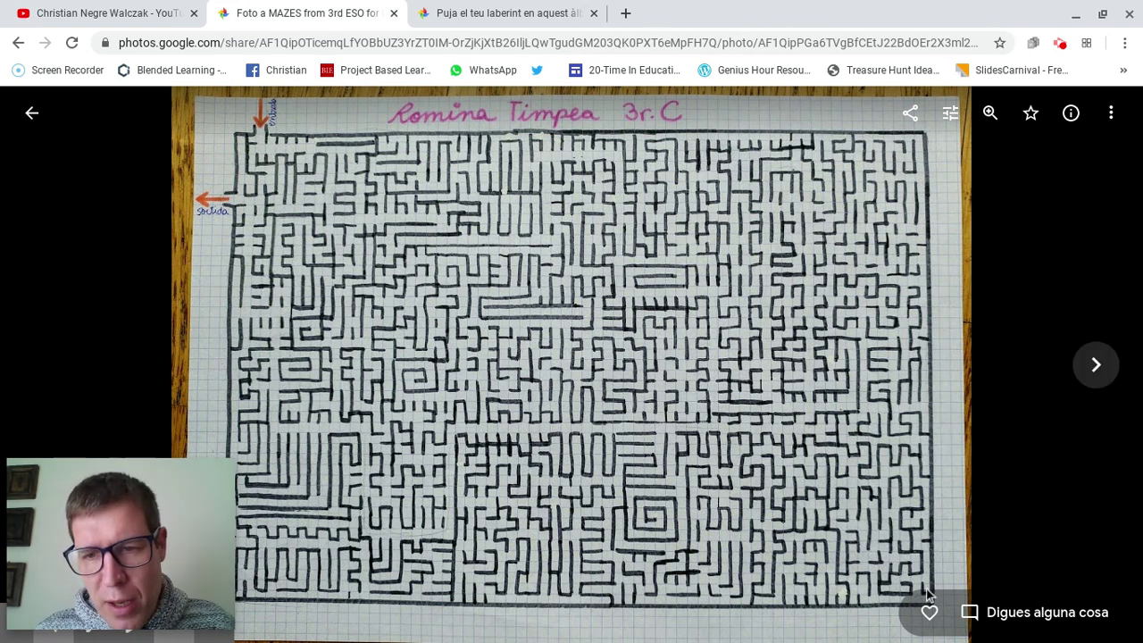
left_click(1095, 373)
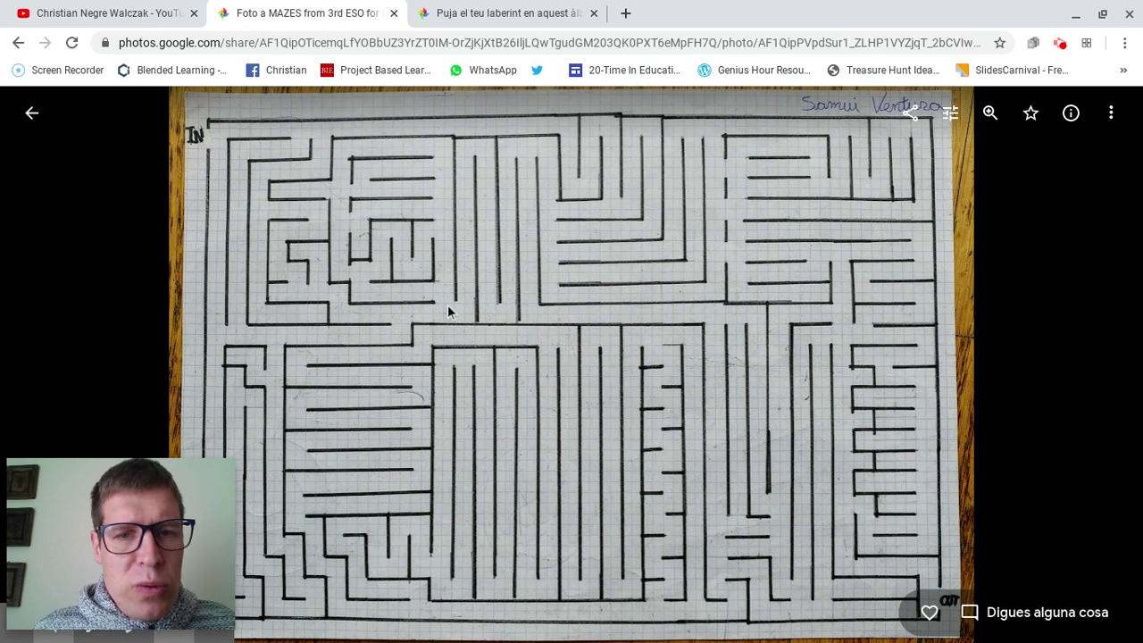
left_click(1103, 371)
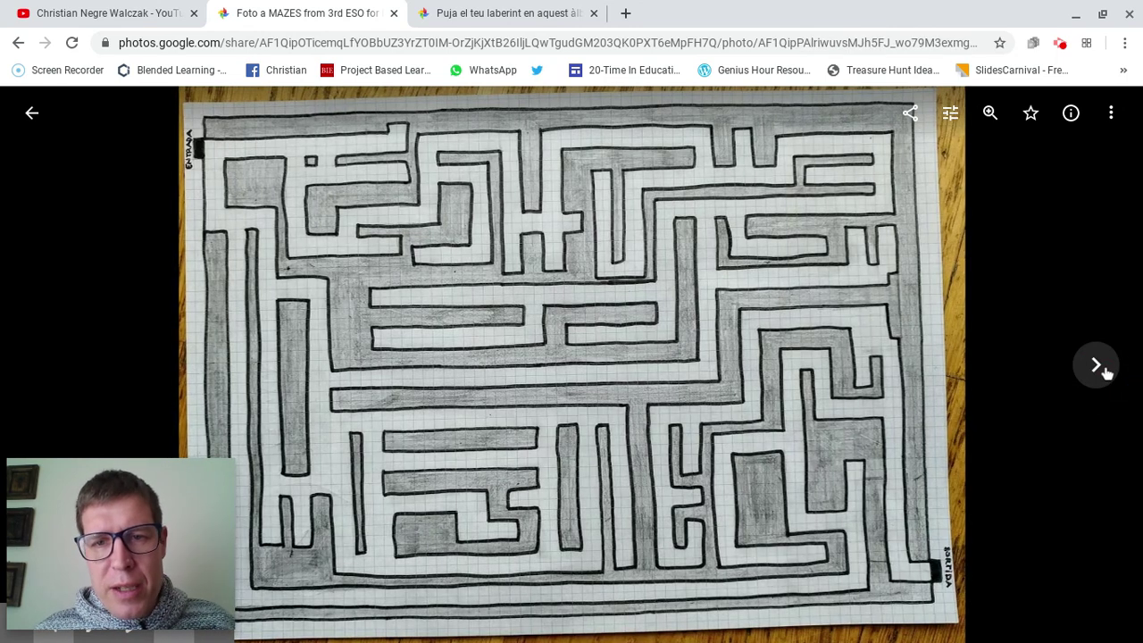
left_click(1103, 372)
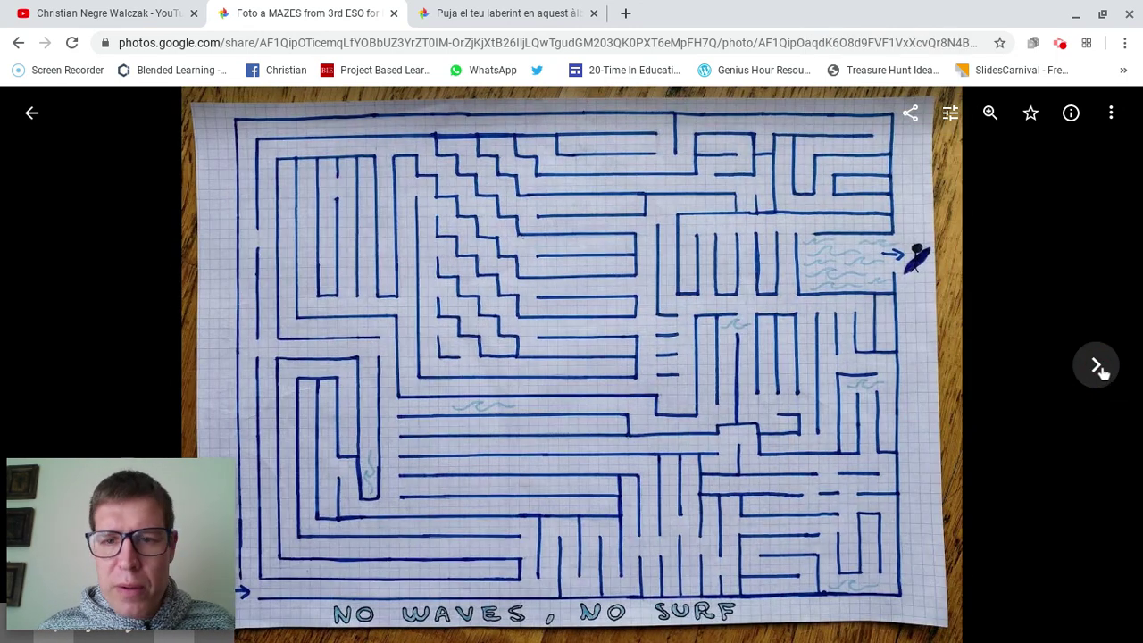
left_click(1103, 372)
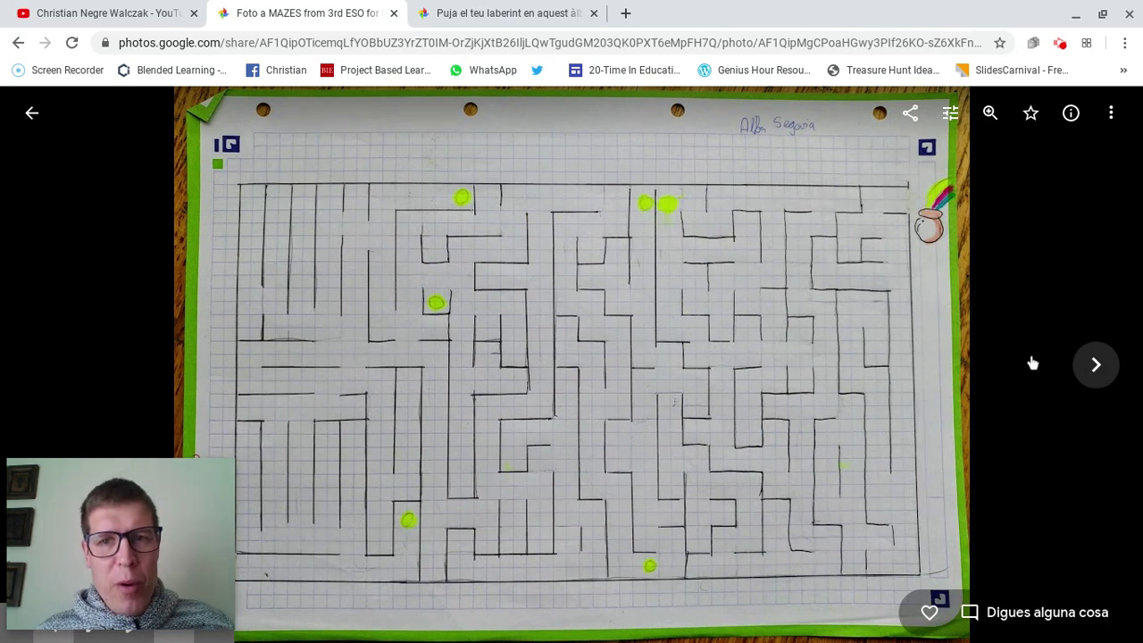
left_click(33, 113)
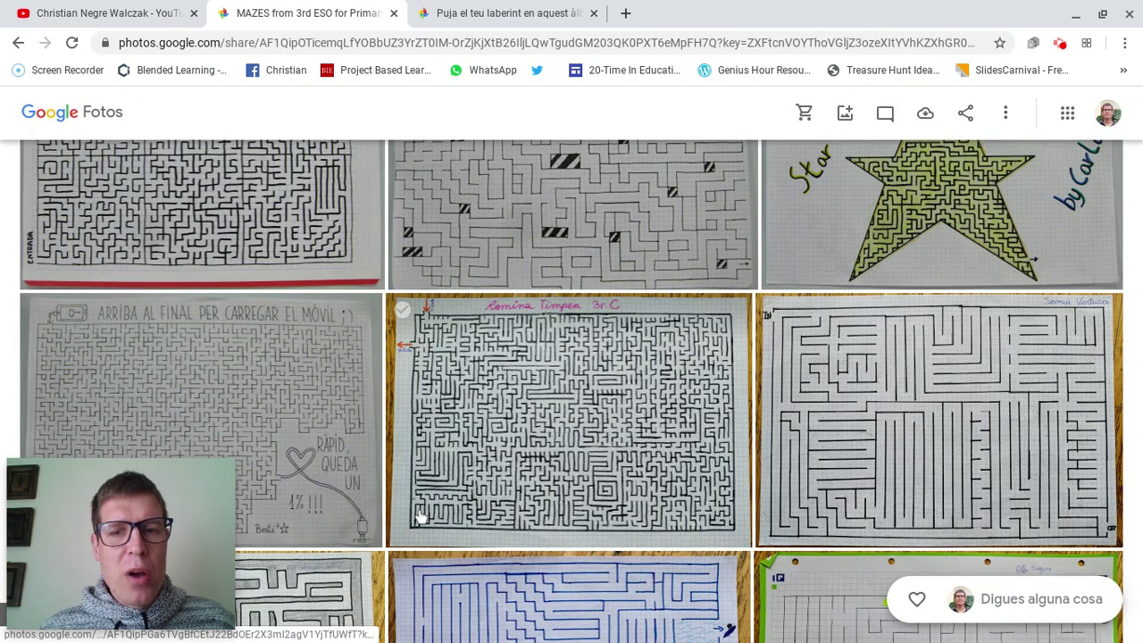
scroll(706, 473, "up", 7)
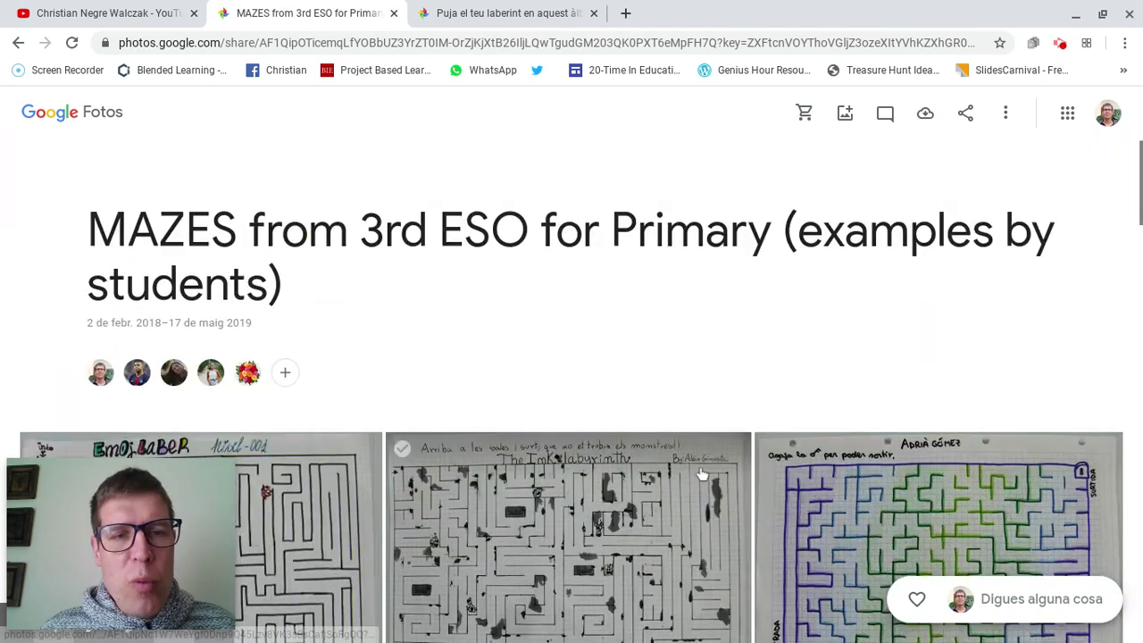
scroll(706, 473, "down", 1)
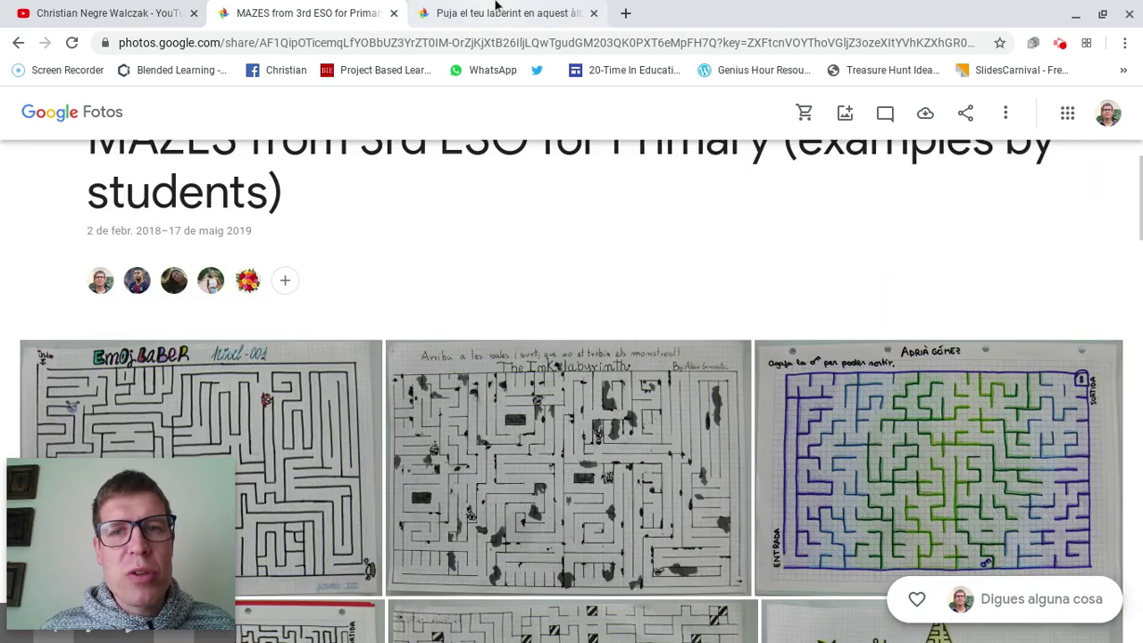
- Switch to the shared album "Puja el teu laberint en aquest àlbum si us plau!" and look through its uploaded mazes
left_click(498, 7)
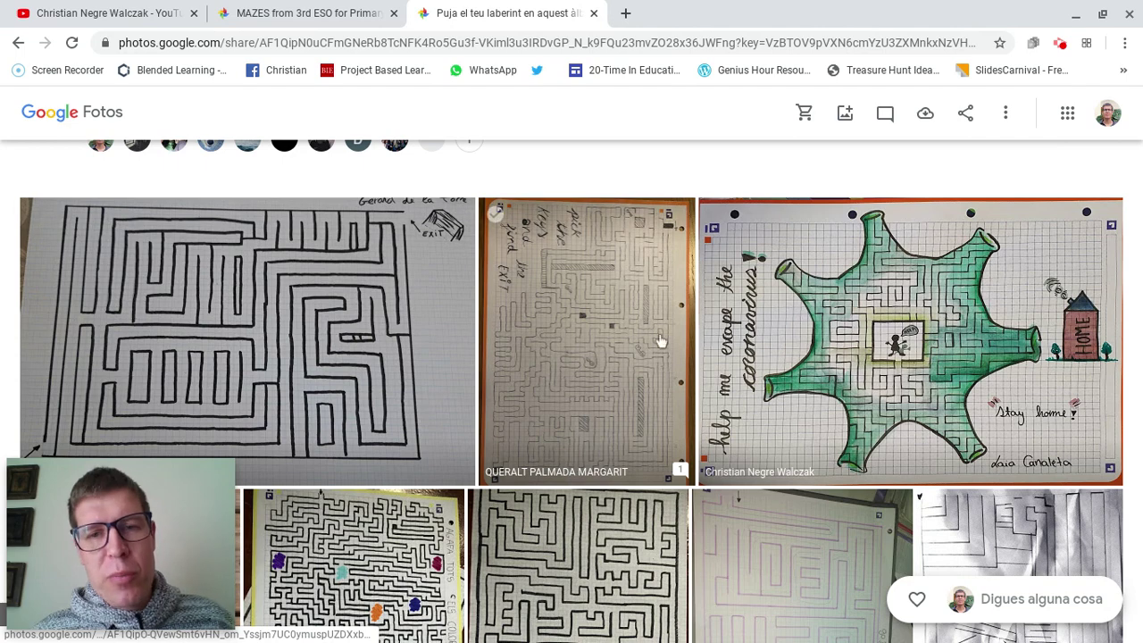
scroll(594, 375, "down", 4)
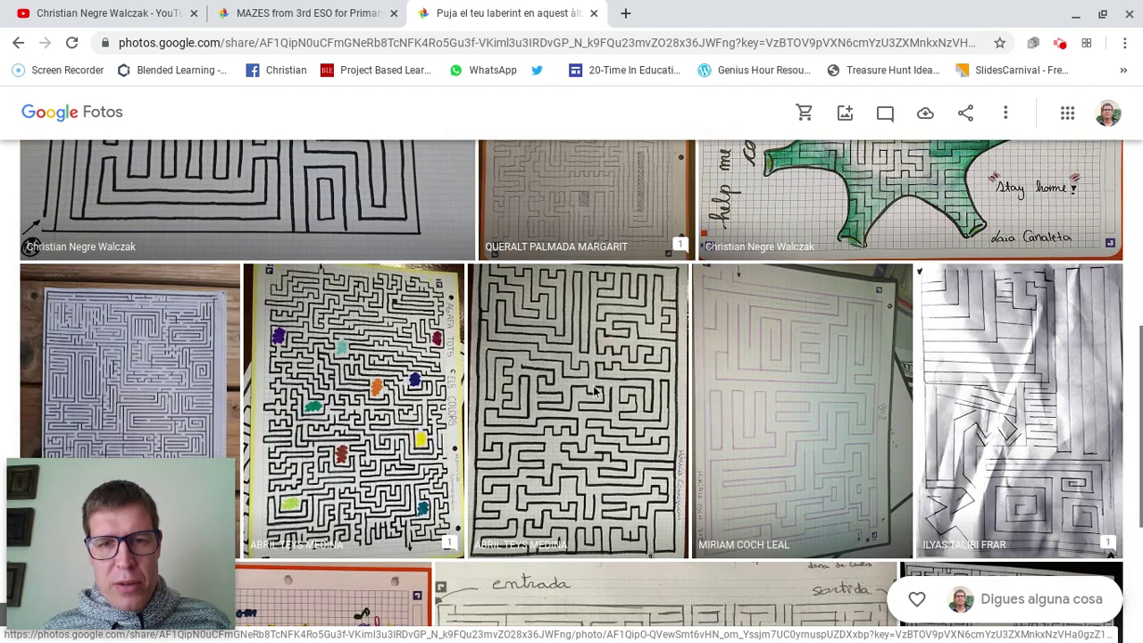
scroll(648, 408, "up", 5)
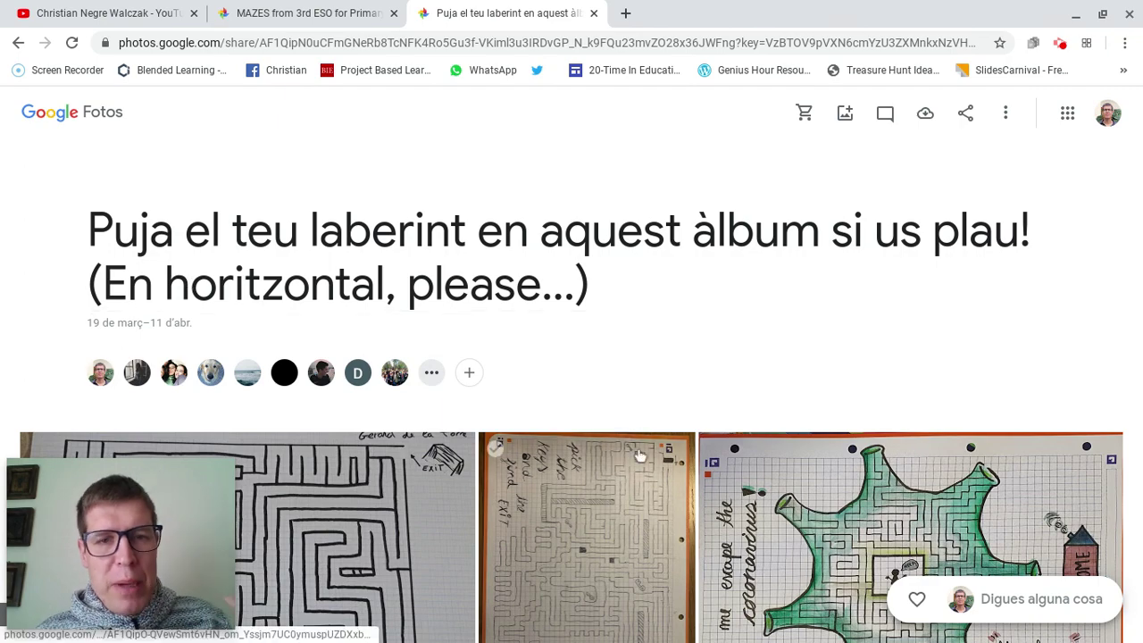
scroll(616, 384, "down", 6)
scroll(641, 453, "down", 1)
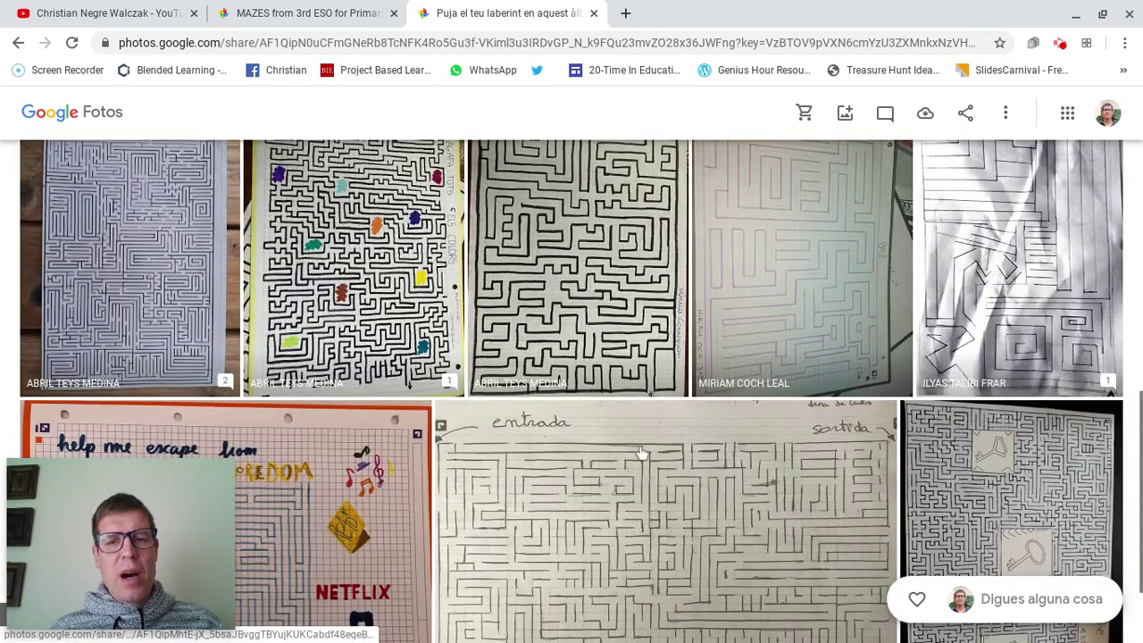
scroll(642, 454, "down", 1)
scroll(641, 454, "up", 8)
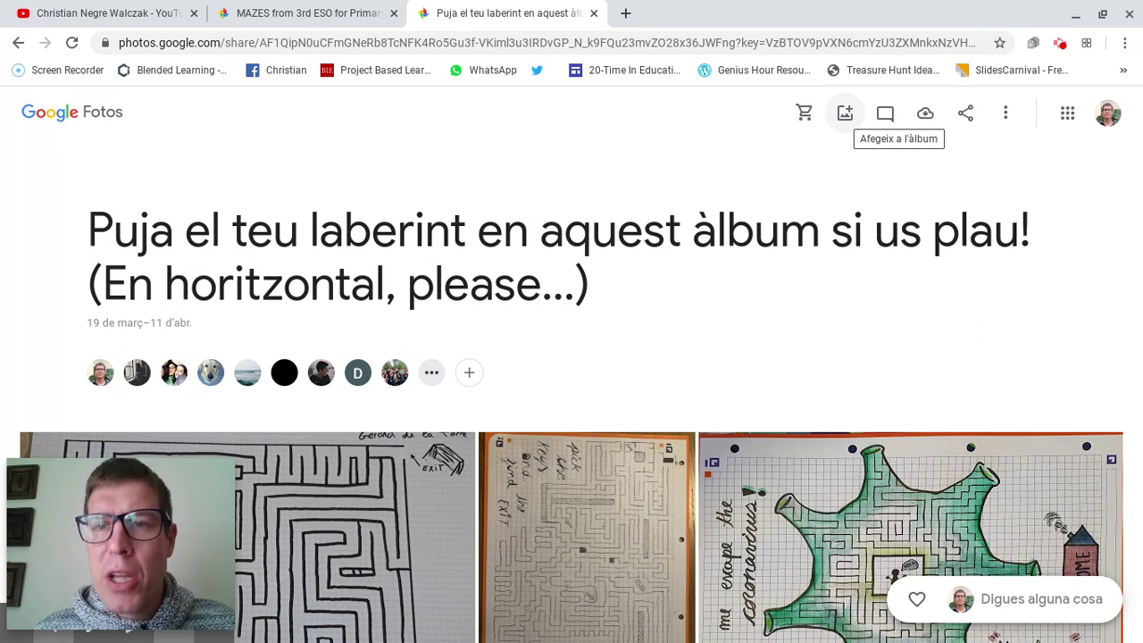
- Add yesterday's unmarked photo of the clock on the checked tablecloth to the shared album
left_click(845, 115)
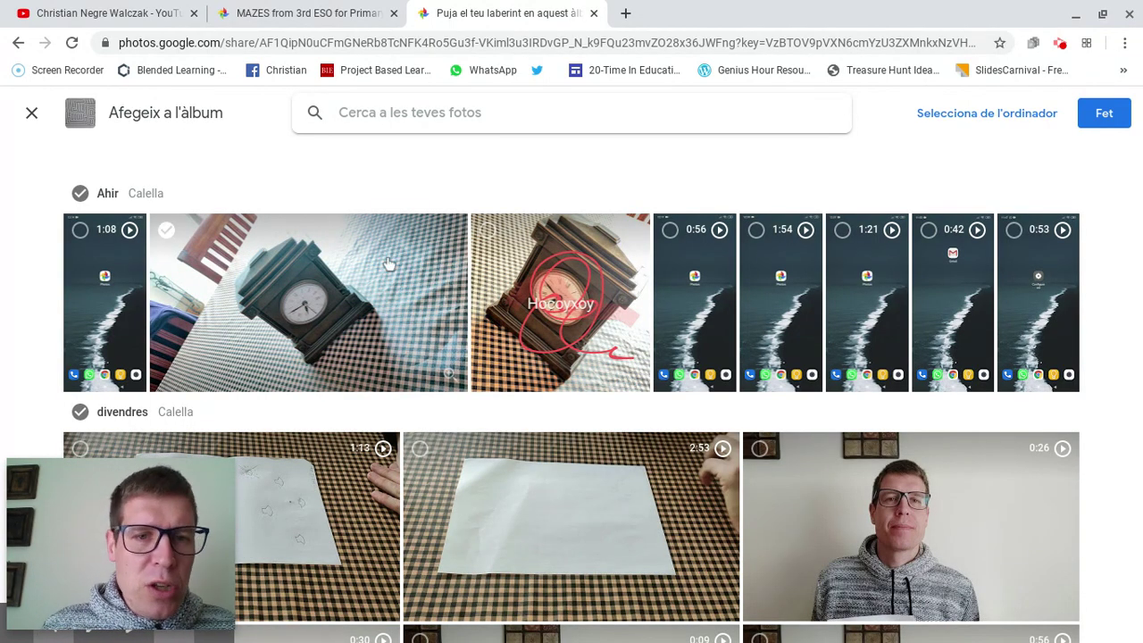
left_click(167, 230)
left_click(1103, 114)
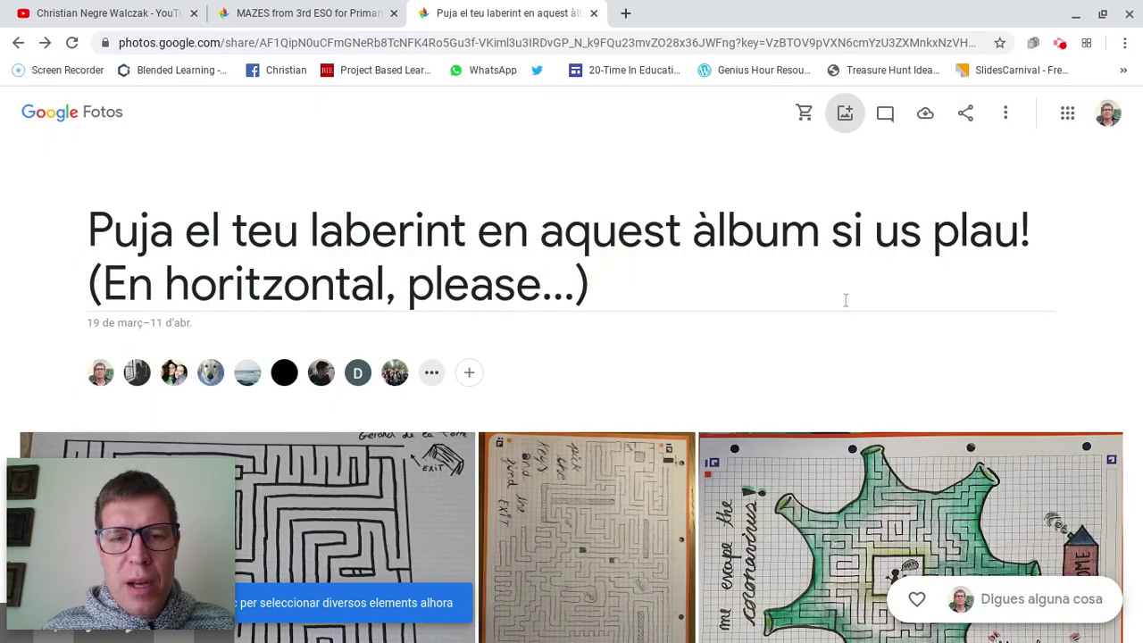
- Find the added clock photo at the end of the album, view it full size and start editing it
scroll(845, 298, "down", 2)
scroll(849, 304, "down", 1)
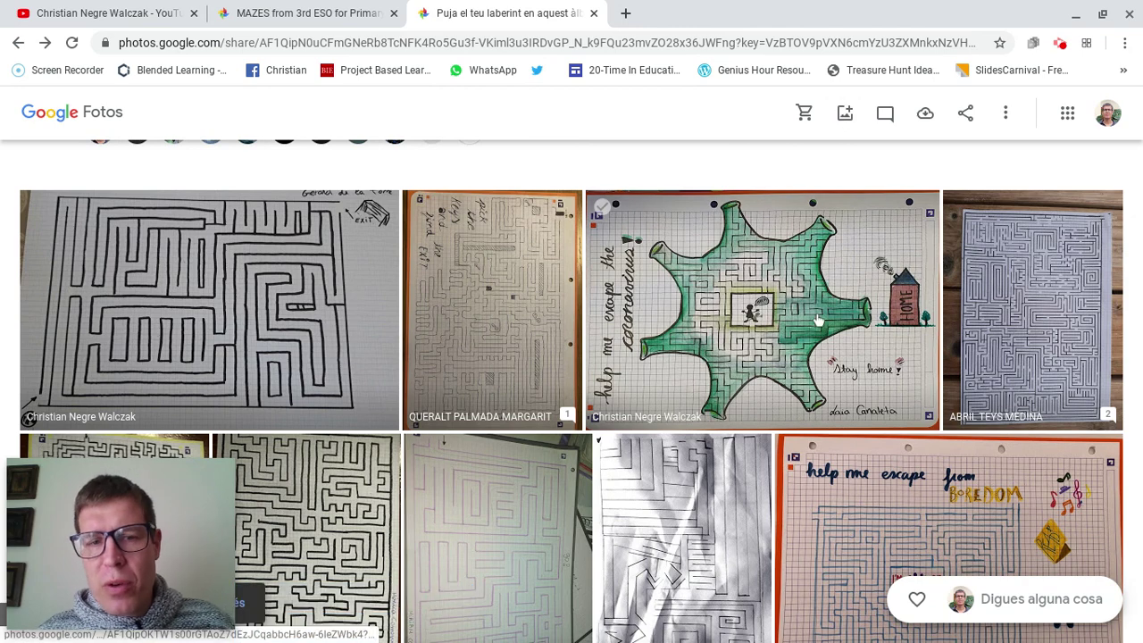
scroll(817, 324, "down", 3)
scroll(817, 323, "down", 1)
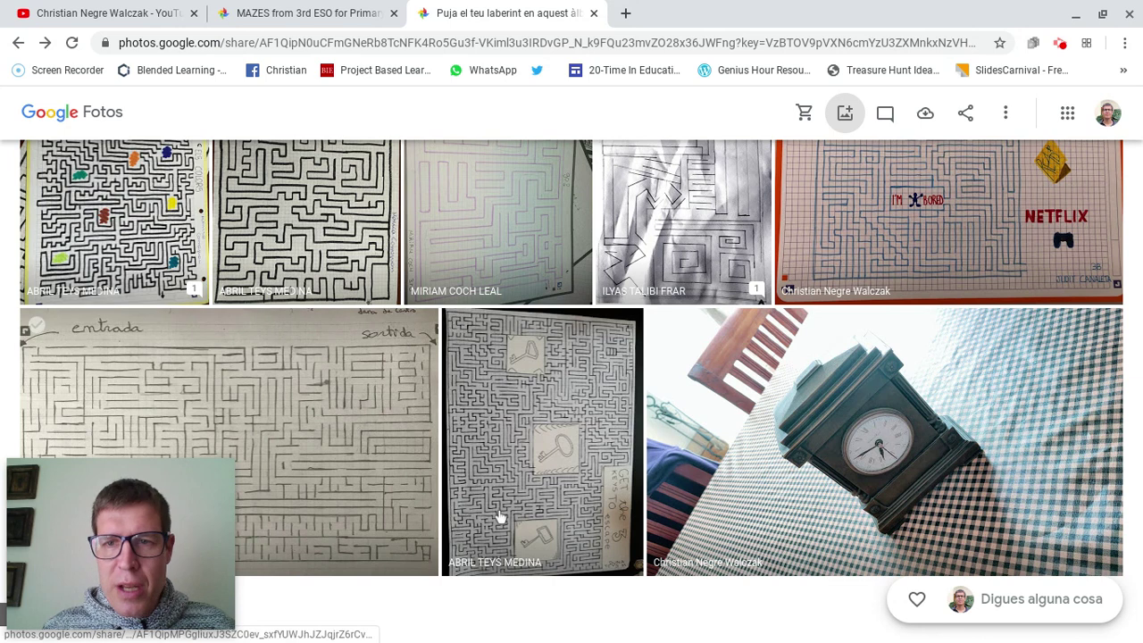
left_click(871, 471)
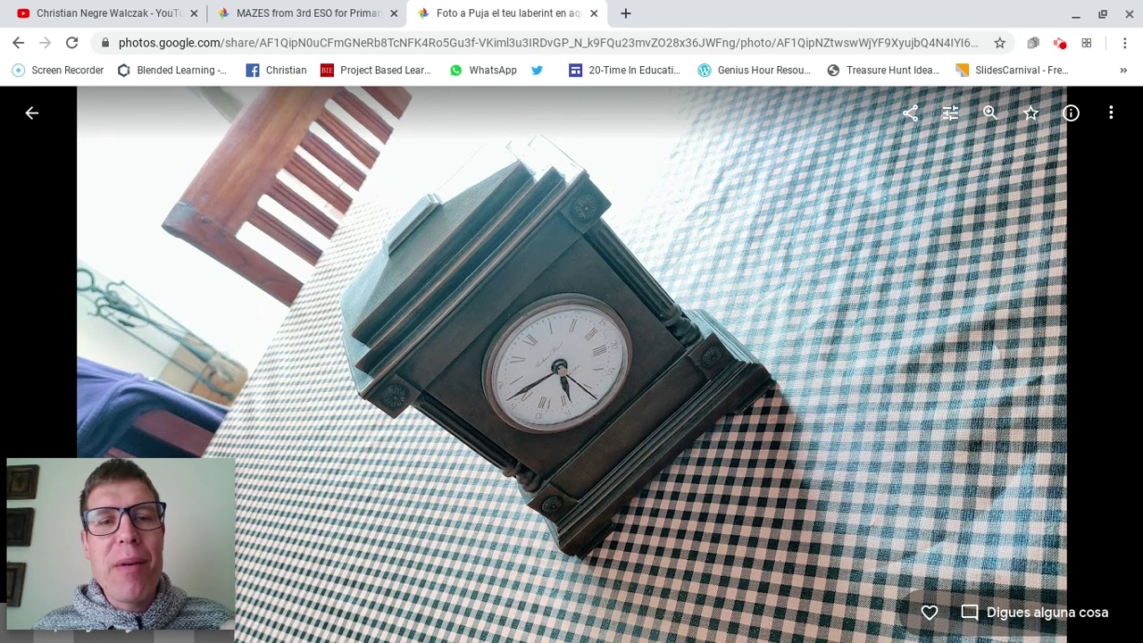
left_click(950, 115)
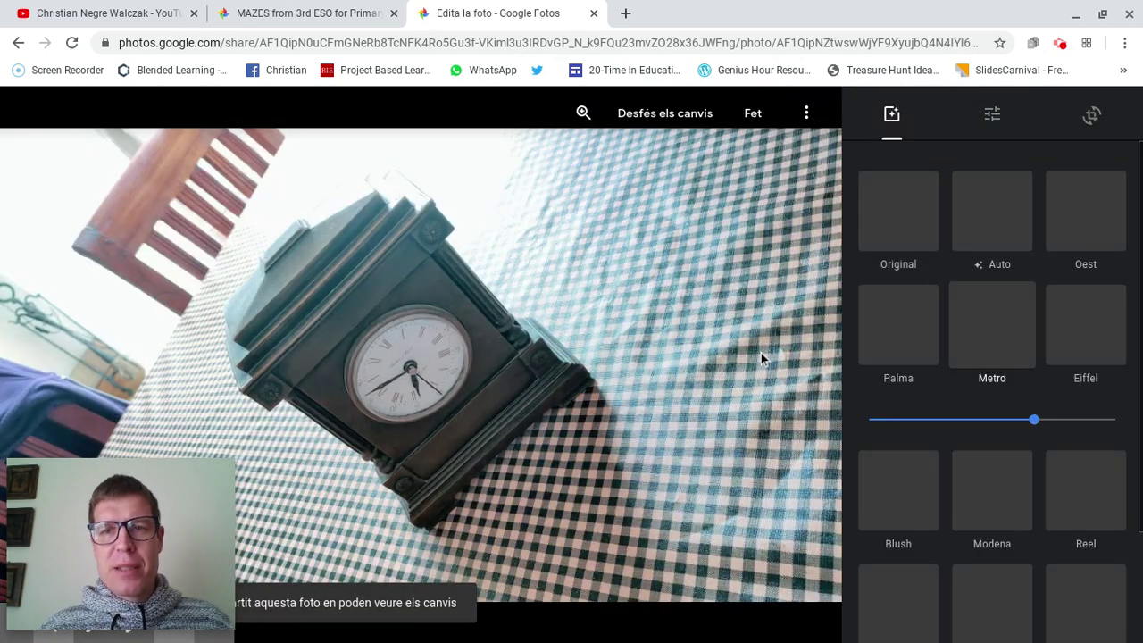
- Try rotating the clock photo counterclockwise by a quarter turn
left_click(1092, 115)
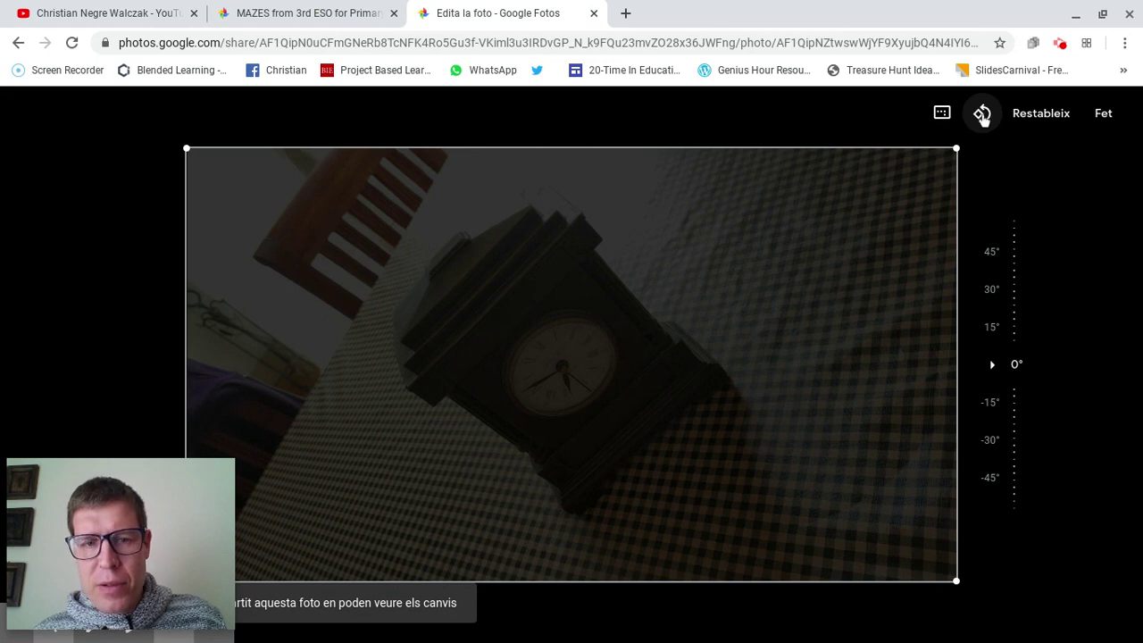
left_click(983, 116)
left_click(982, 116)
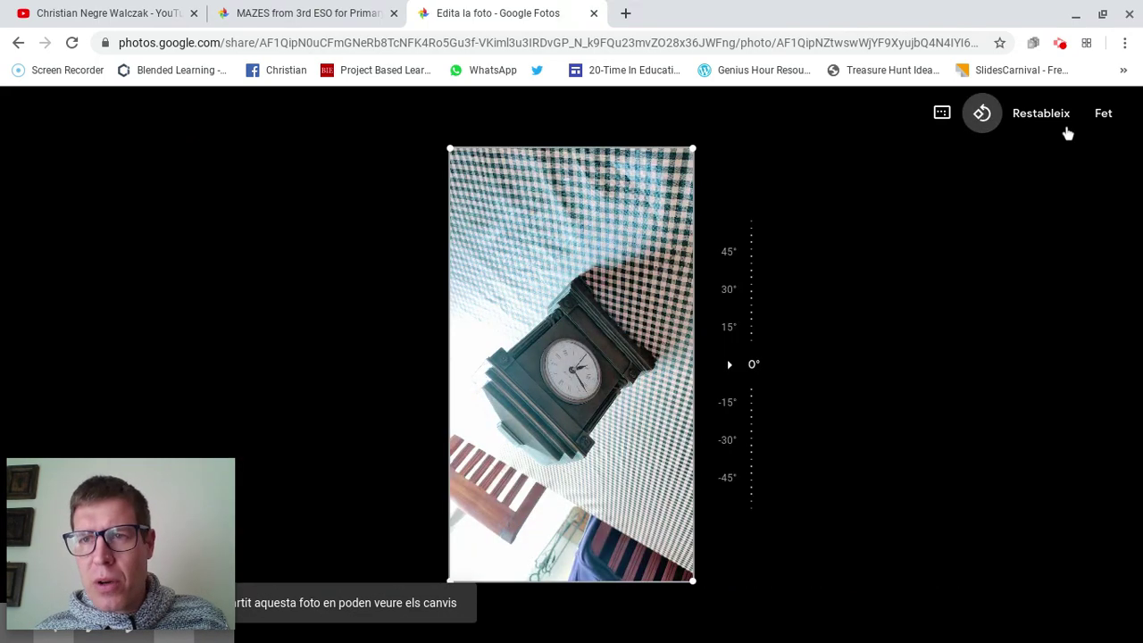
left_click(1104, 114)
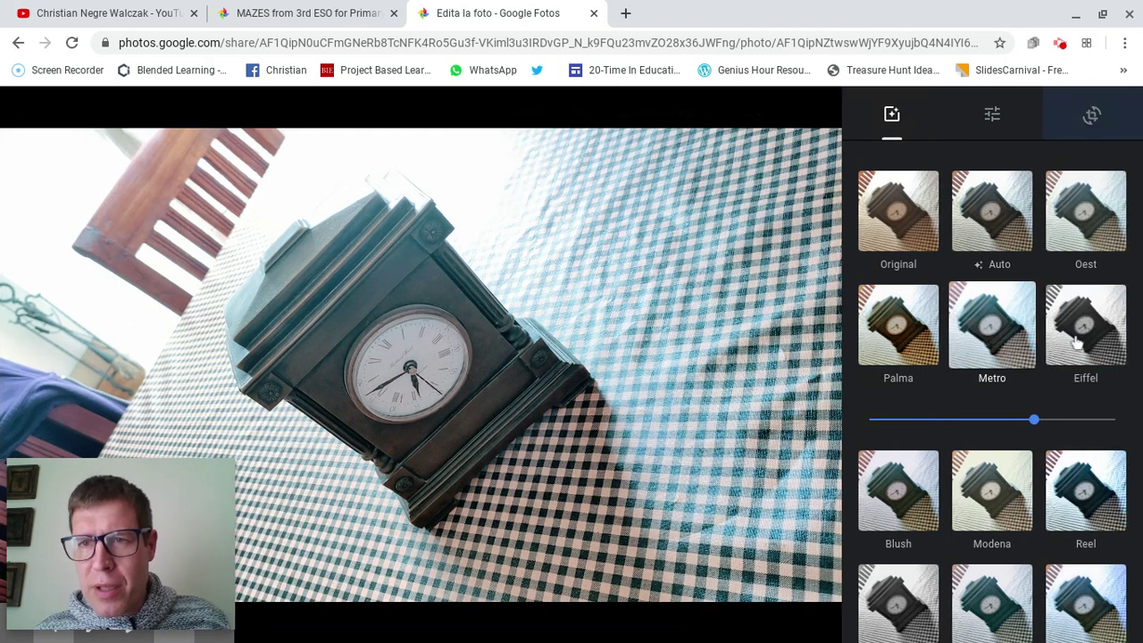
- Try the Eiffel filter on the clock photo and replace it with the Auto filter
left_click(1076, 342)
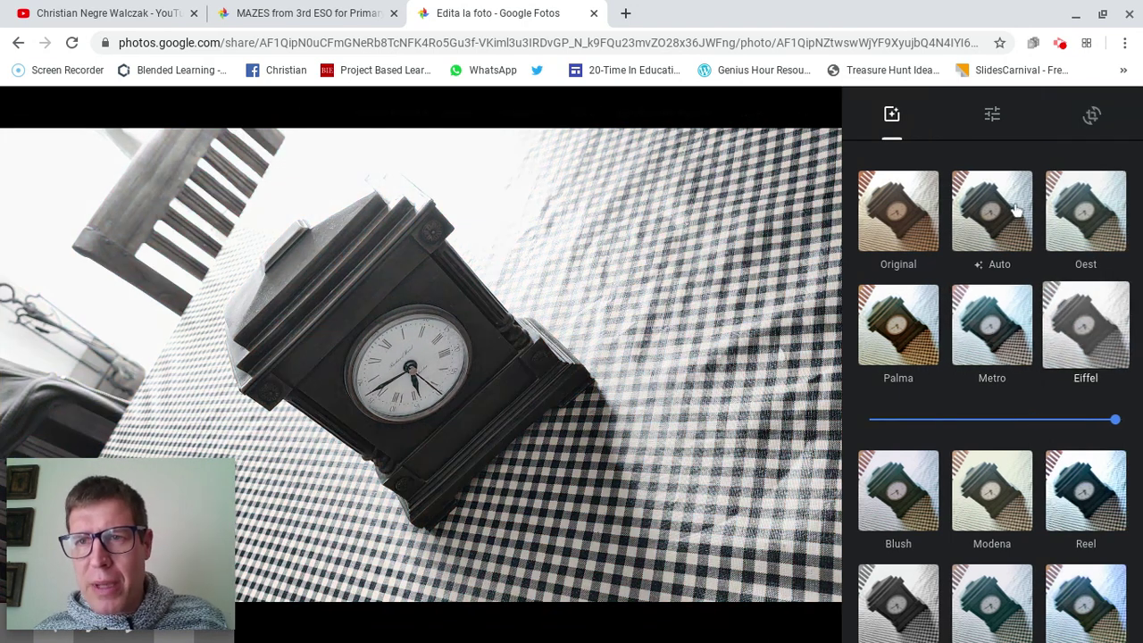
left_click(990, 205)
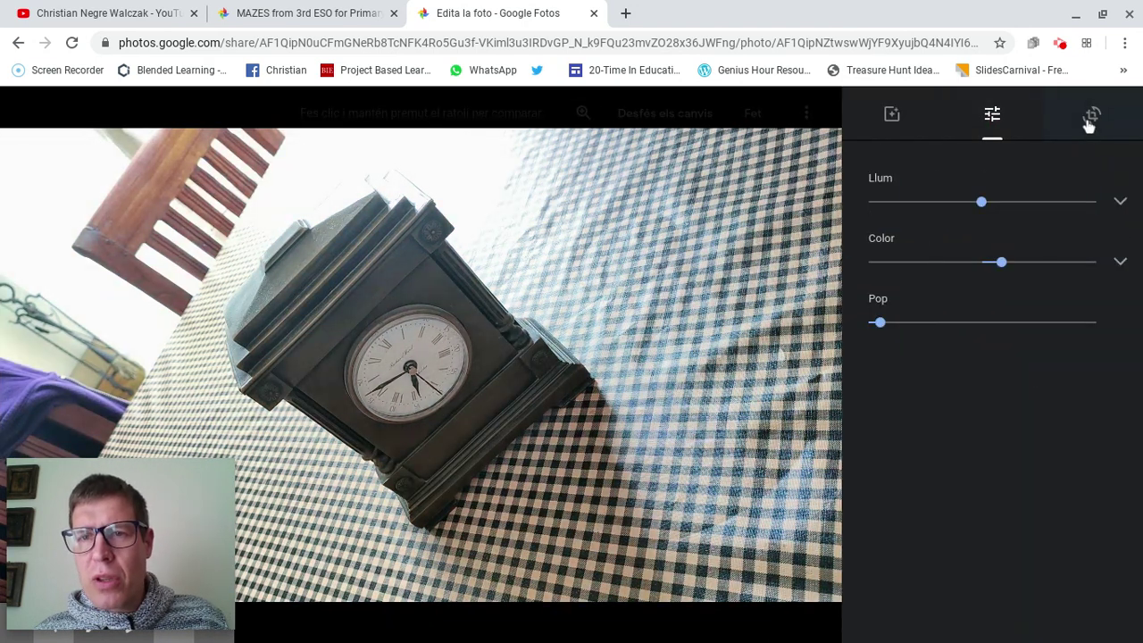
- Crop the clock photo to a square, save the edits and return to the album
left_click(1065, 132)
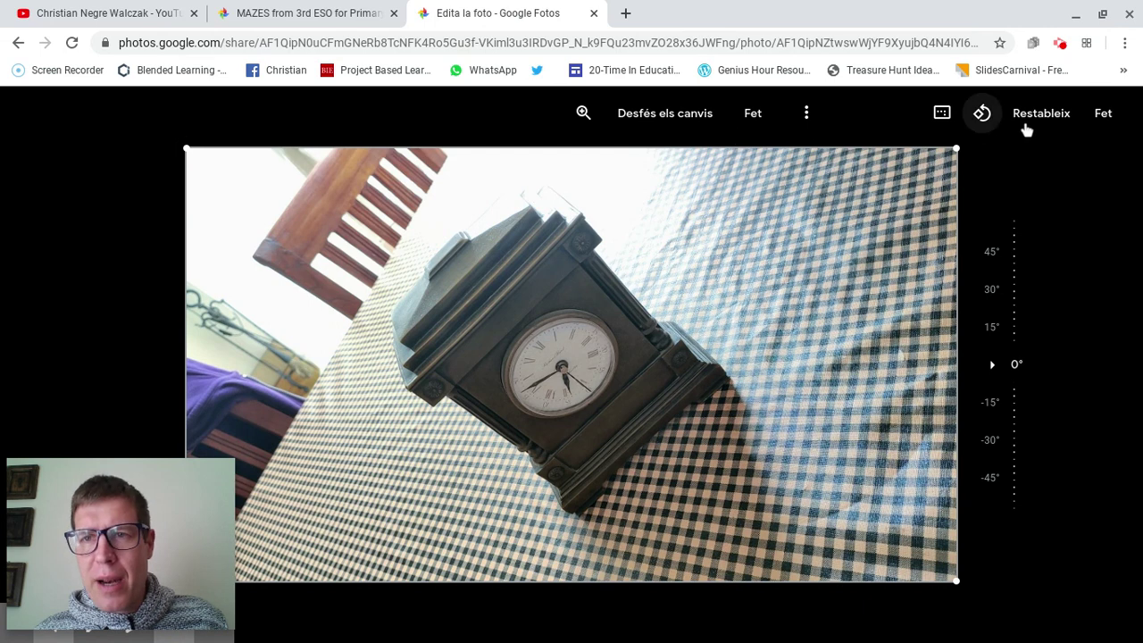
left_click(942, 114)
left_click(992, 207)
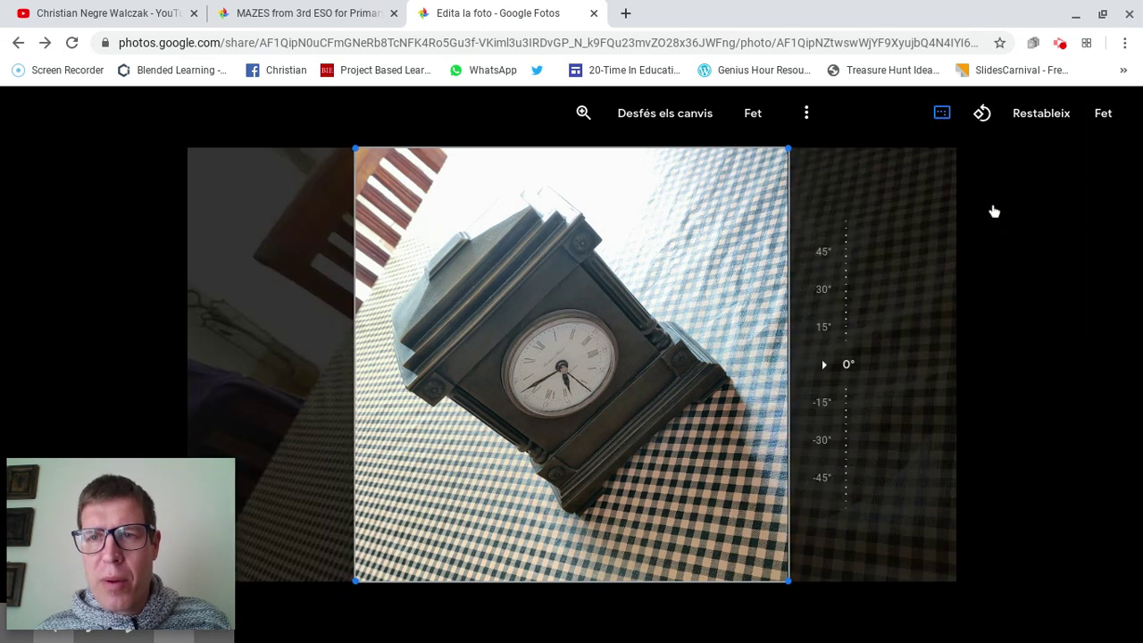
left_click(753, 114)
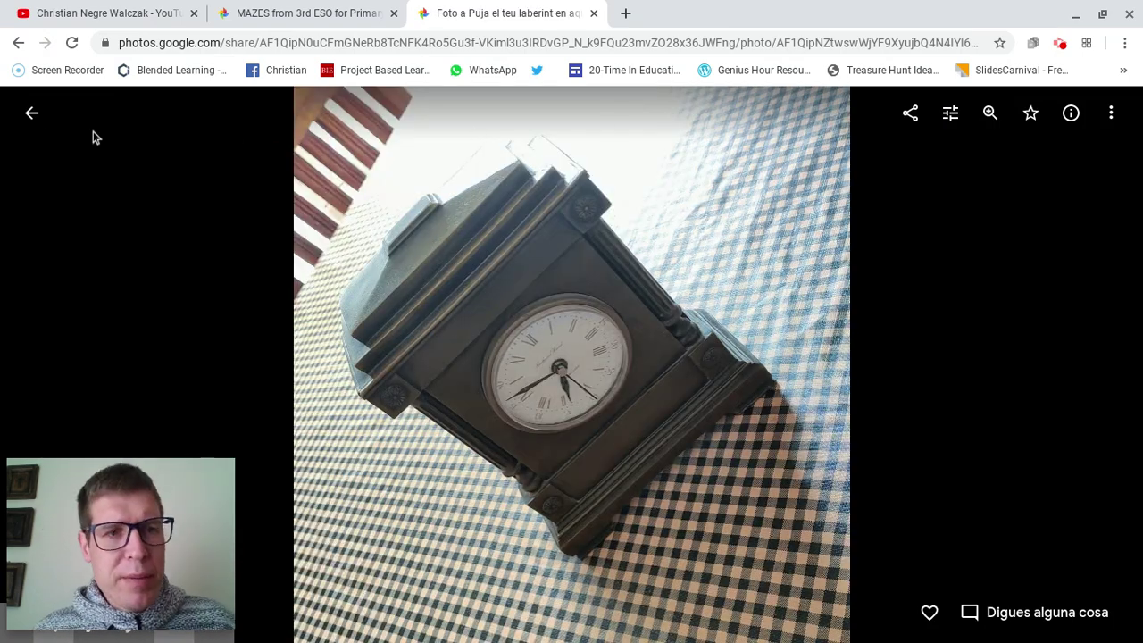
left_click(32, 113)
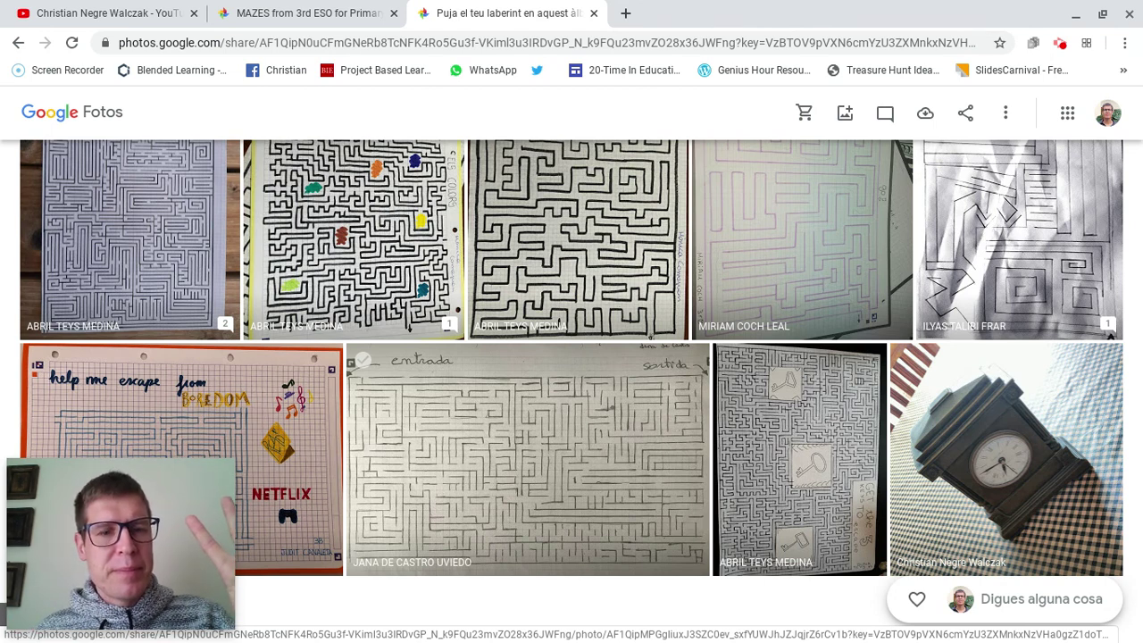
left_click(1060, 45)
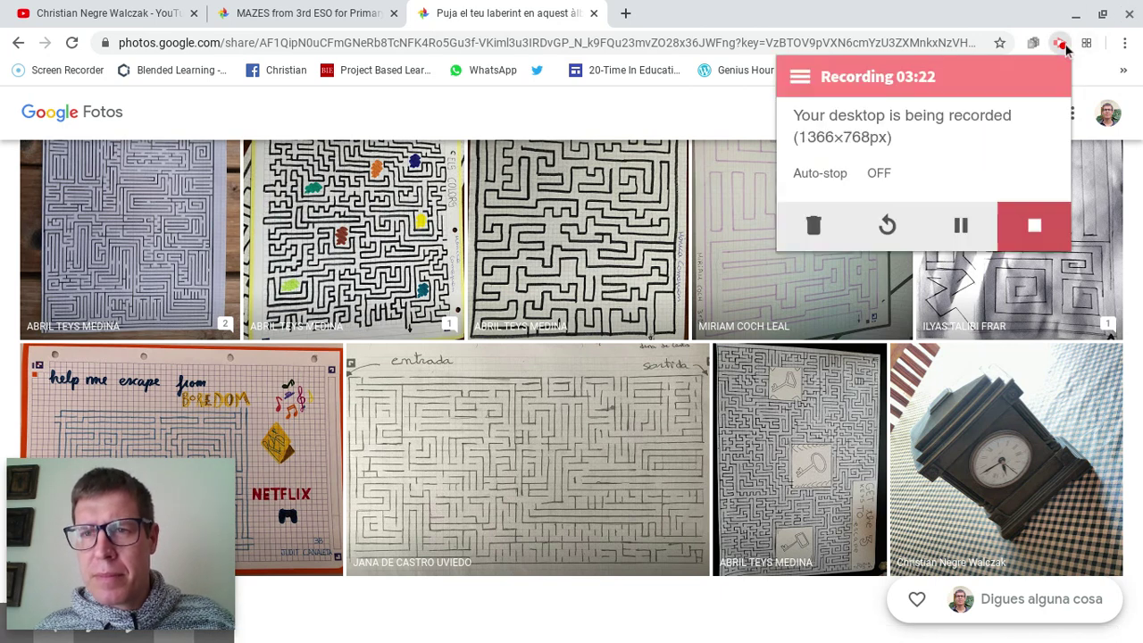